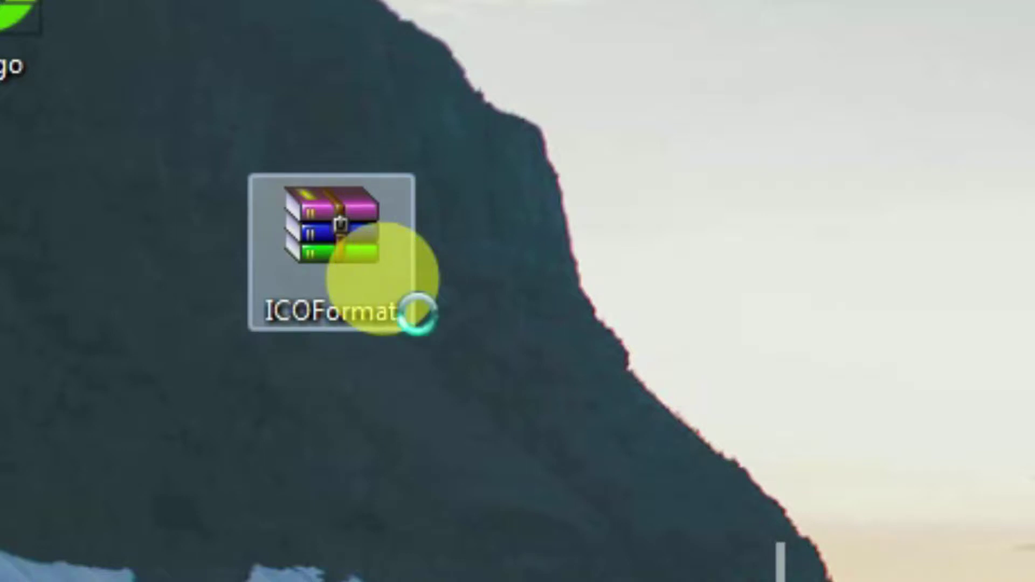
Extract the ICOFormat archive onto the desktop and copy the extracted ICOFormat.8bi plug-in file
{"action": "right_click", "coordinate": [385, 277]}
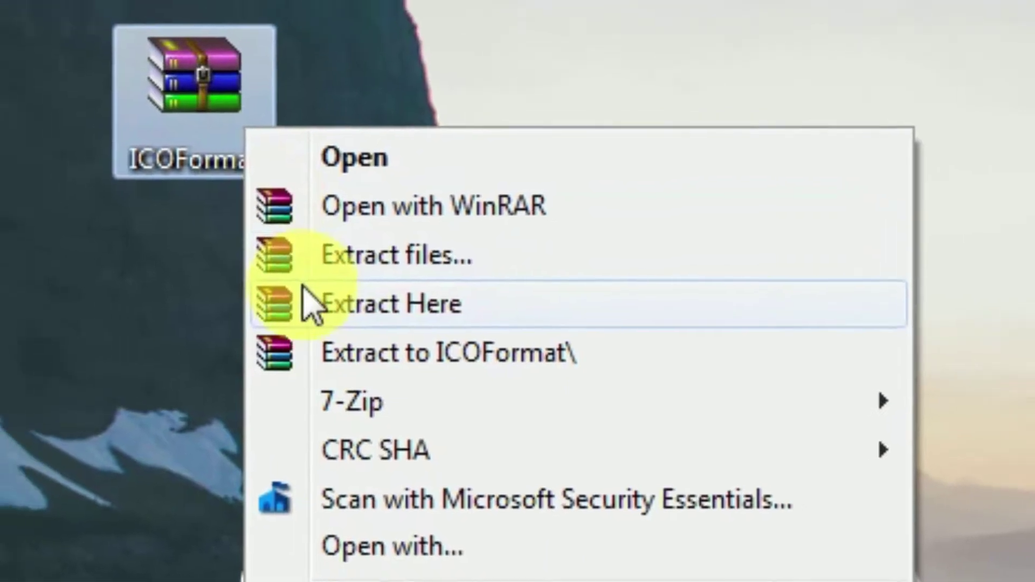
{"action": "left_click", "coordinate": [263, 295]}
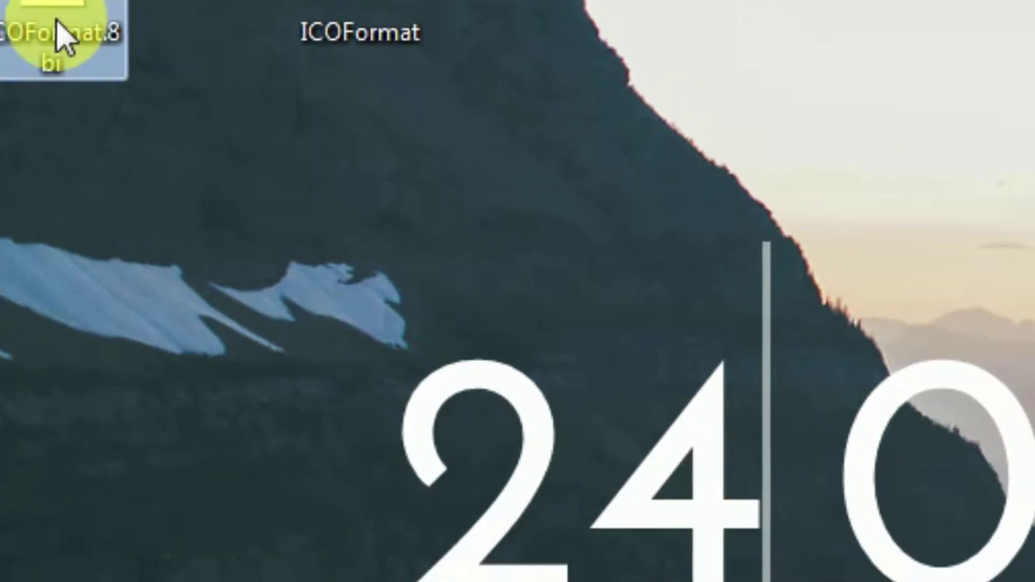
{"action": "right_click", "coordinate": [82, 204]}
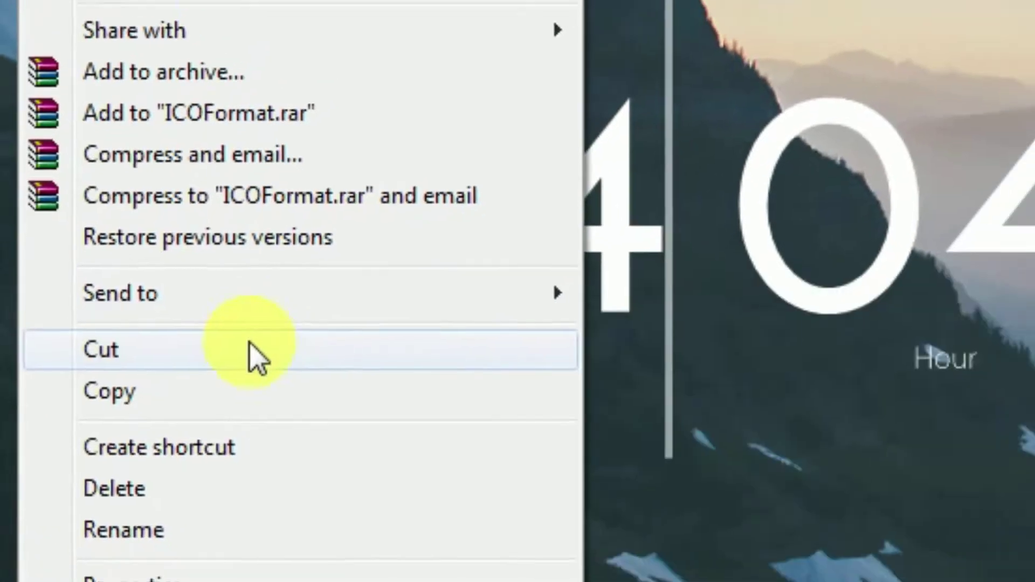
{"action": "left_click", "coordinate": [275, 356]}
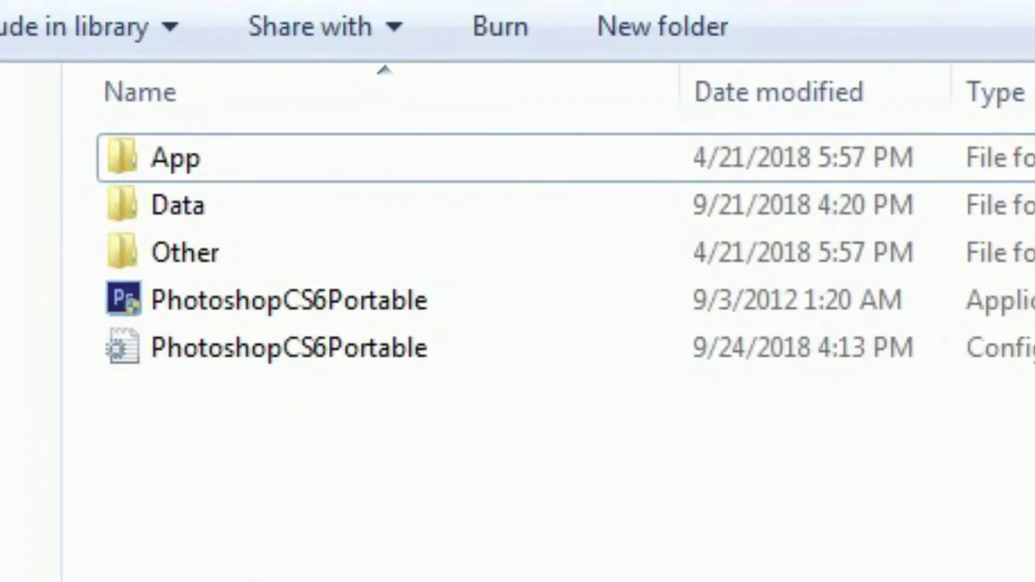
Open the File Formats folder inside App, PhotoshopCS6, Plug-ins of the portable Photoshop installation
{"action": "left_click", "coordinate": [182, 173]}
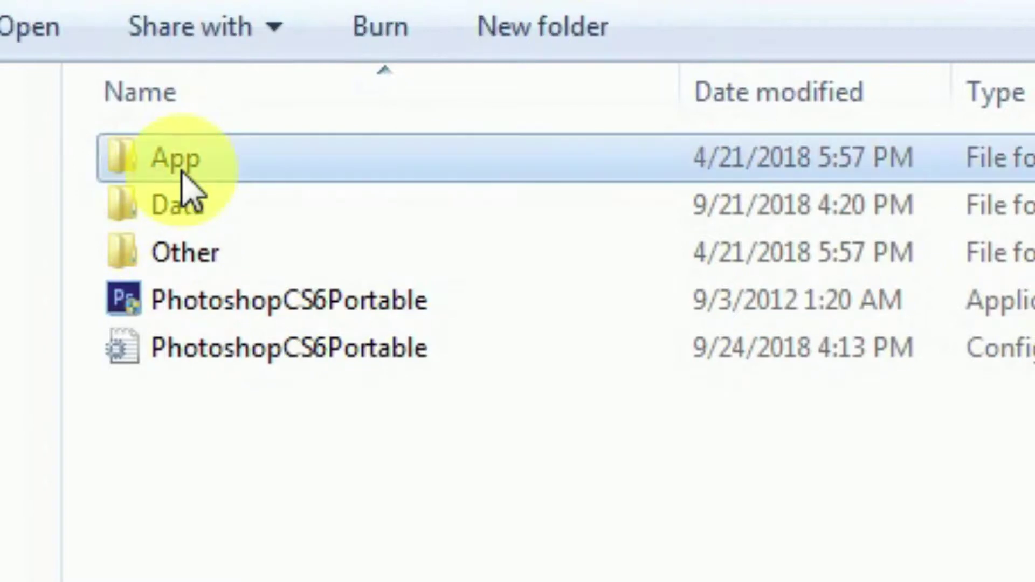
{"action": "double_click", "coordinate": [183, 174]}
{"action": "left_click", "coordinate": [203, 216]}
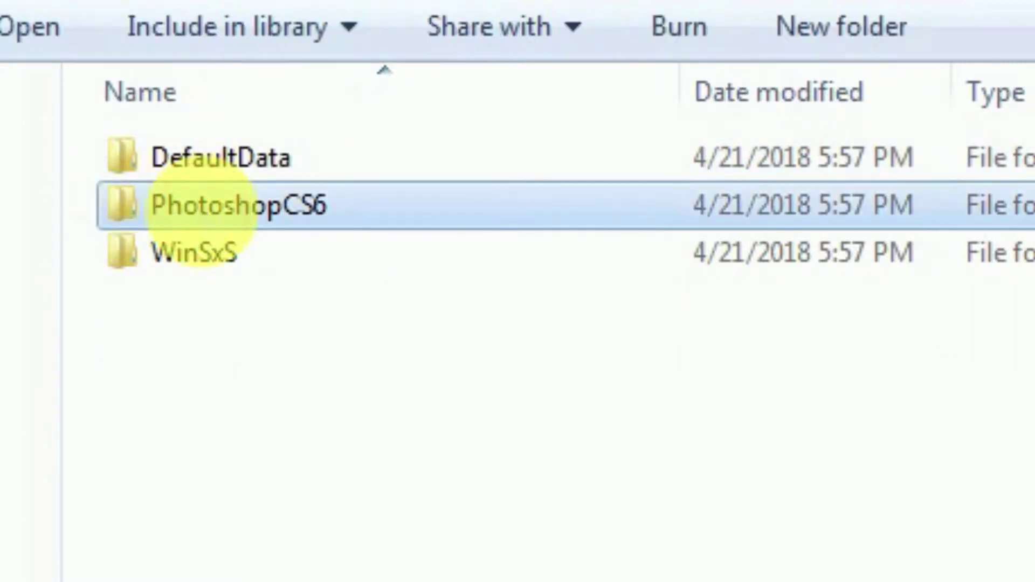
{"action": "double_click", "coordinate": [203, 216]}
{"action": "left_click", "coordinate": [206, 299]}
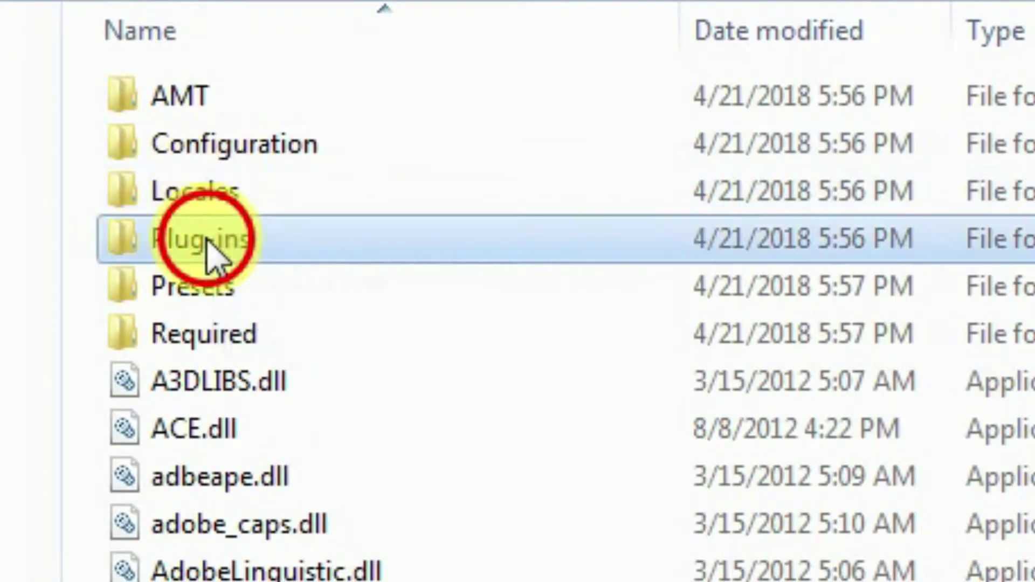
{"action": "double_click", "coordinate": [208, 240]}
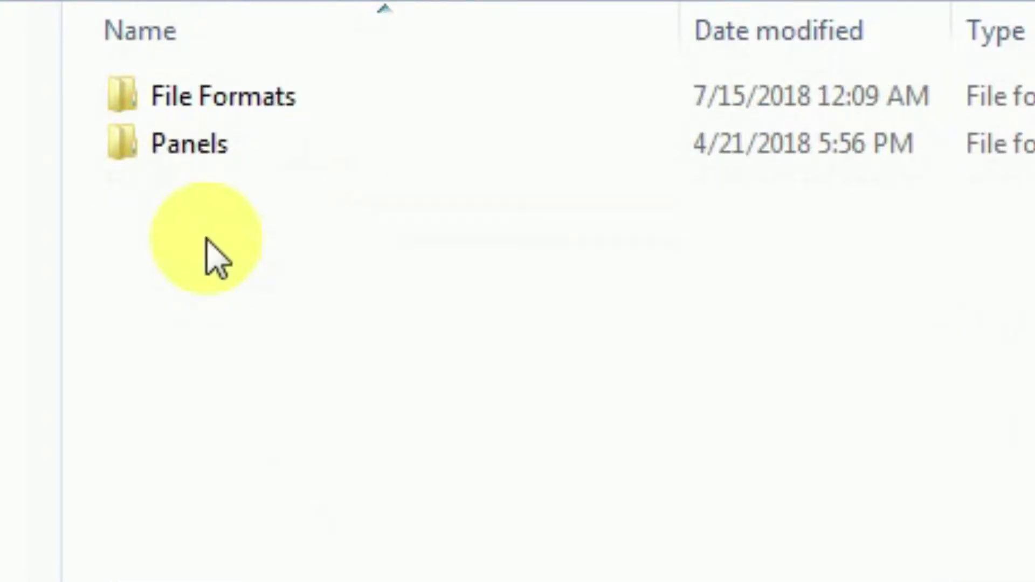
{"action": "left_click", "coordinate": [166, 97]}
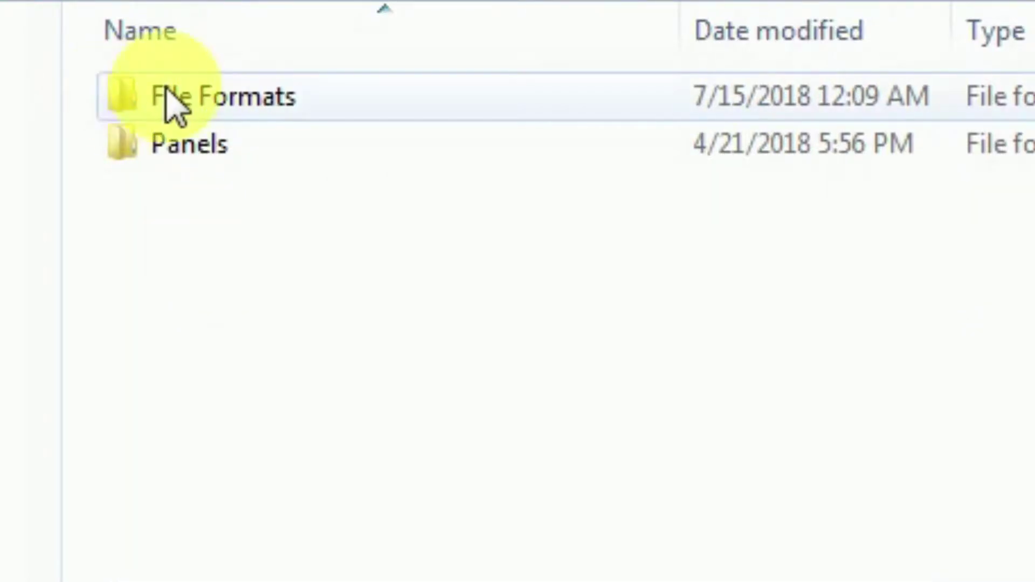
{"action": "left_click", "coordinate": [176, 116]}
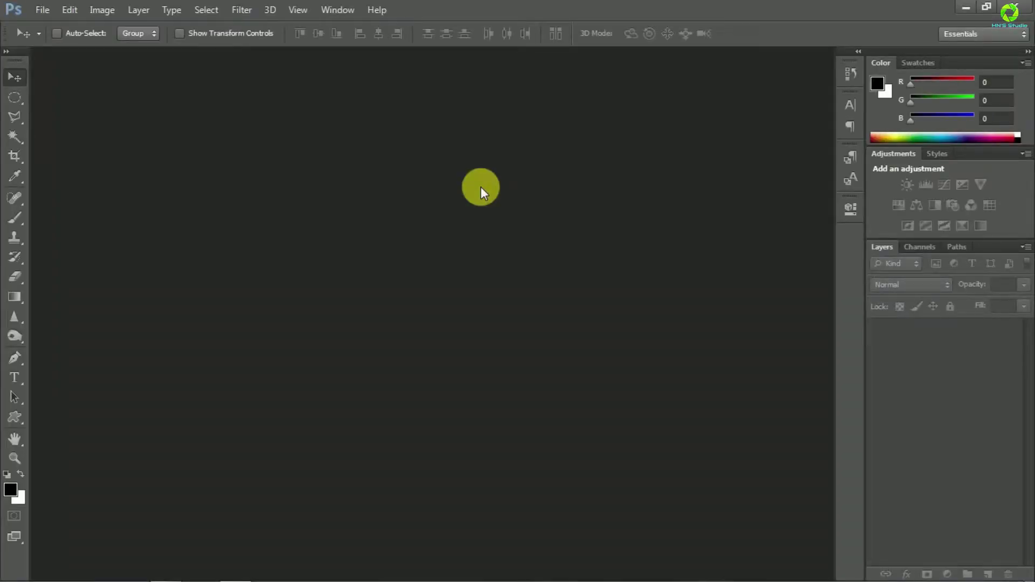
In Photoshop, open the LOgo image from the desktop and set its mode to 8 Bits/Channel
{"action": "double_click", "coordinate": [480, 187]}
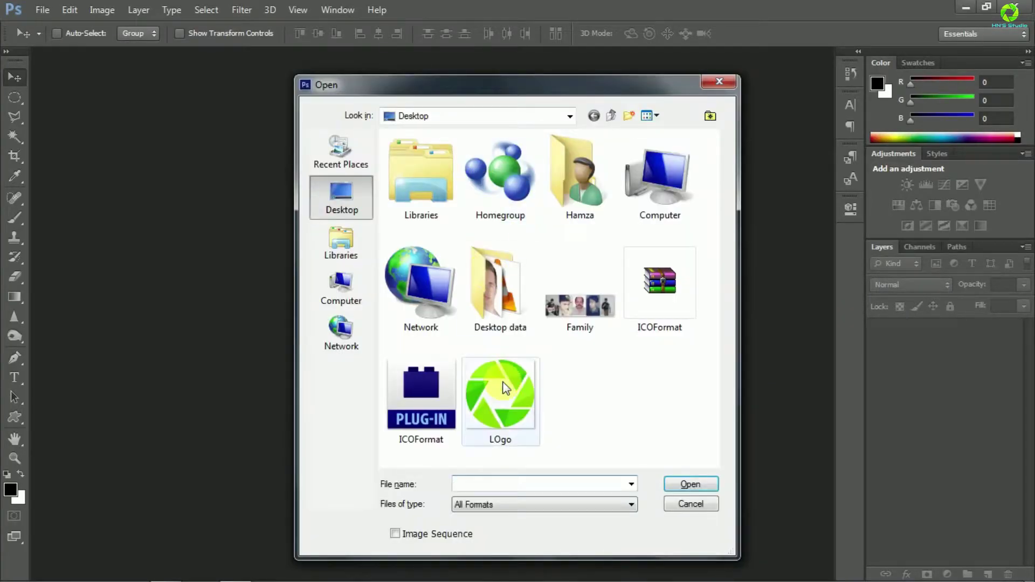
{"action": "double_click", "coordinate": [503, 383]}
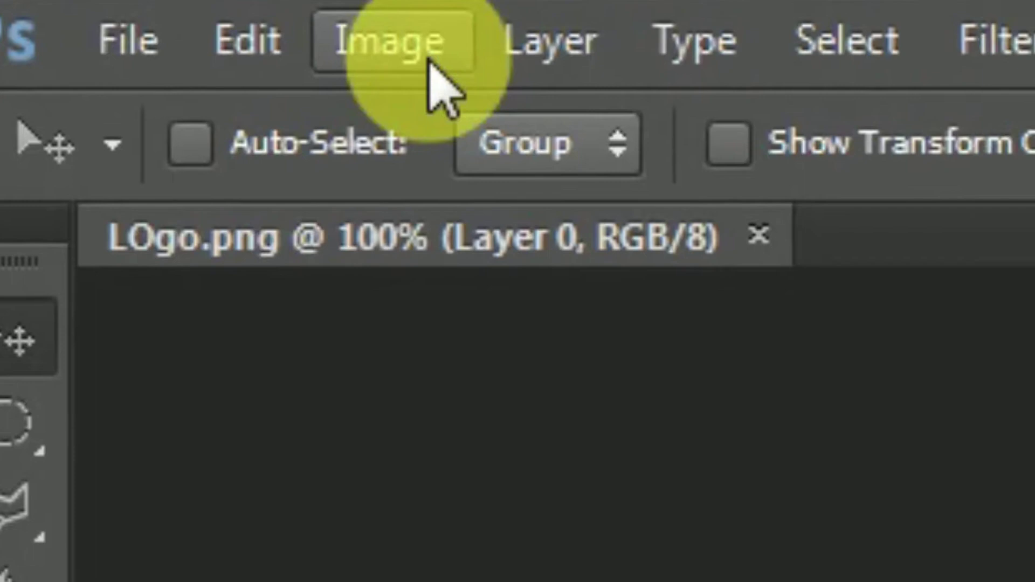
{"action": "left_click", "coordinate": [199, 27]}
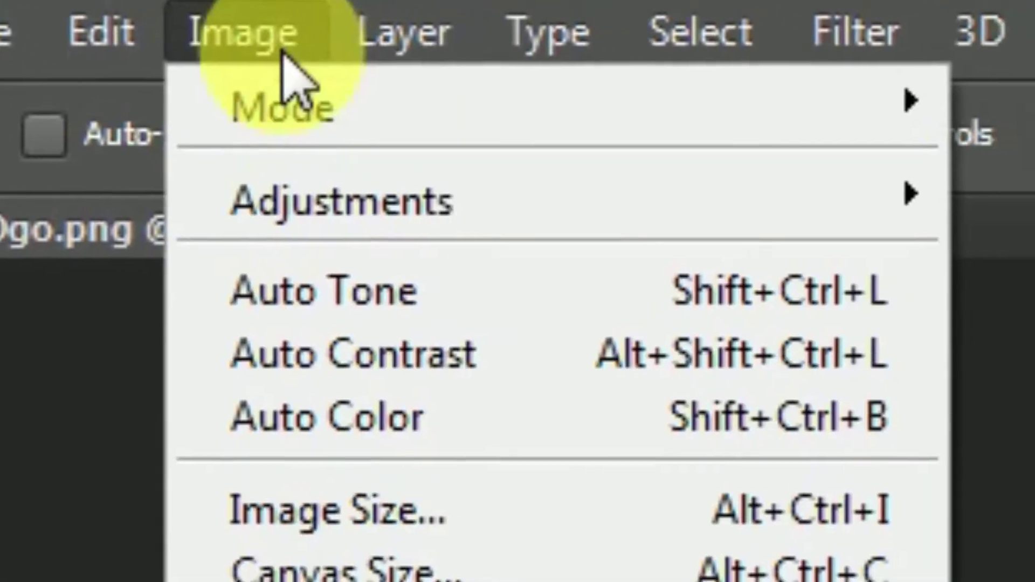
{"action": "mouse_move", "coordinate": [317, 110]}
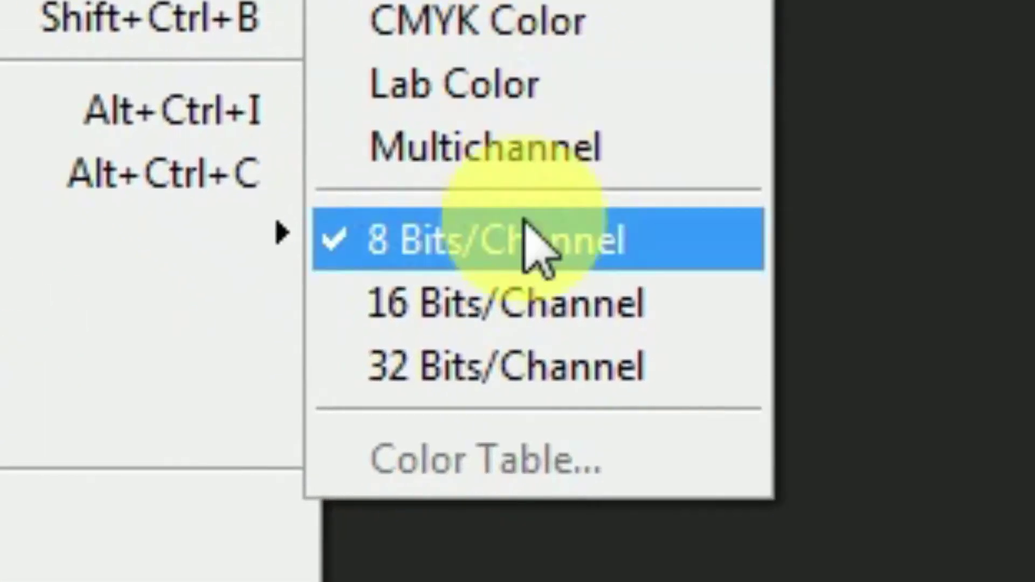
{"action": "left_click", "coordinate": [534, 242]}
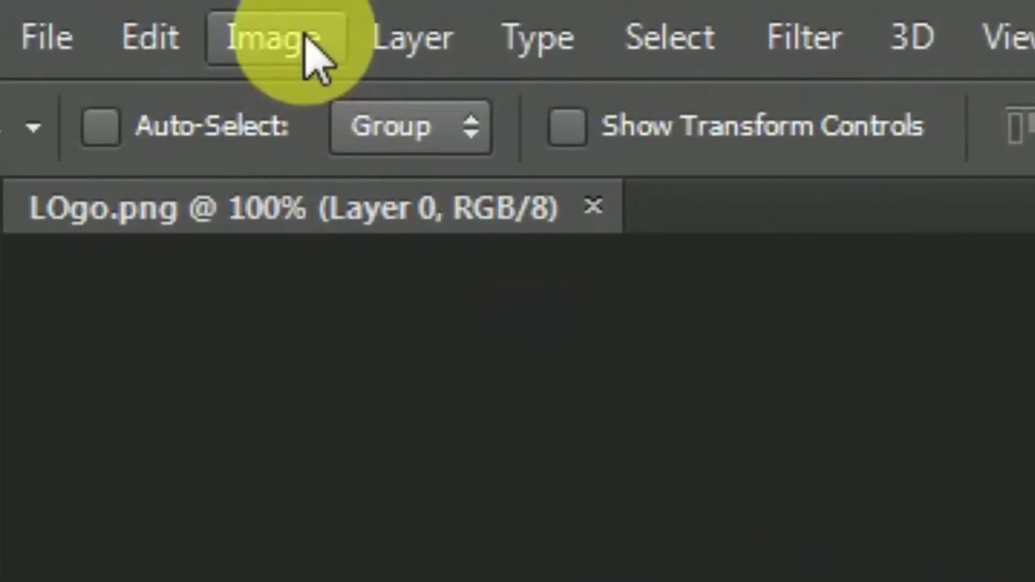
Resize the logo image to 256 pixels wide and 256 pixels high
{"action": "left_click", "coordinate": [304, 33]}
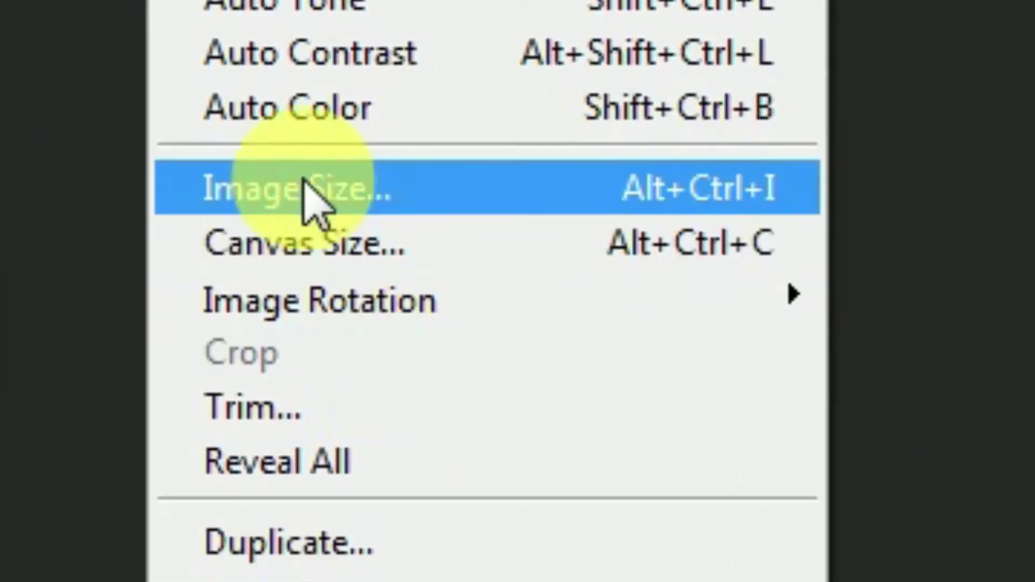
{"action": "left_click", "coordinate": [458, 197]}
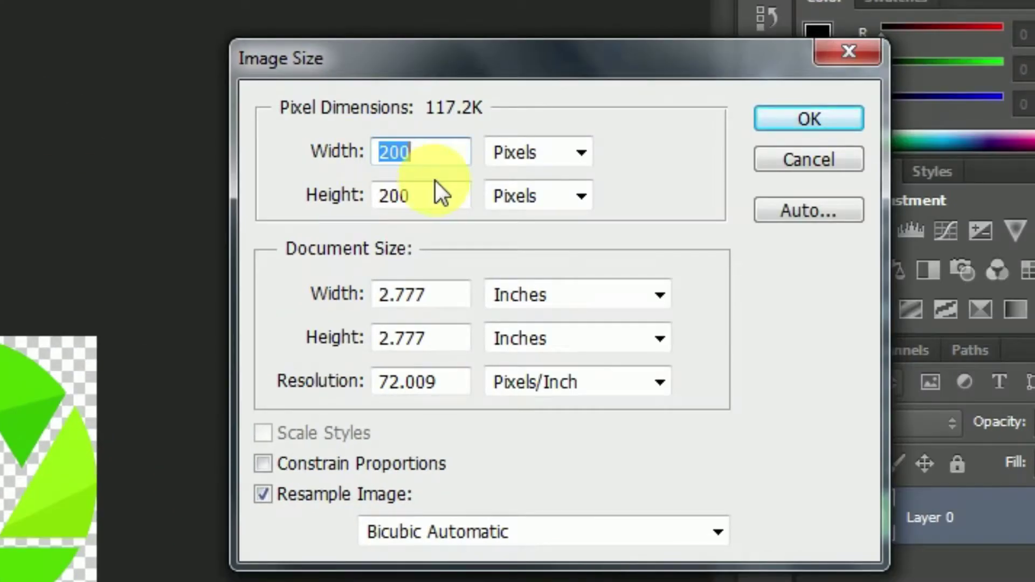
{"action": "type", "text": "256"}
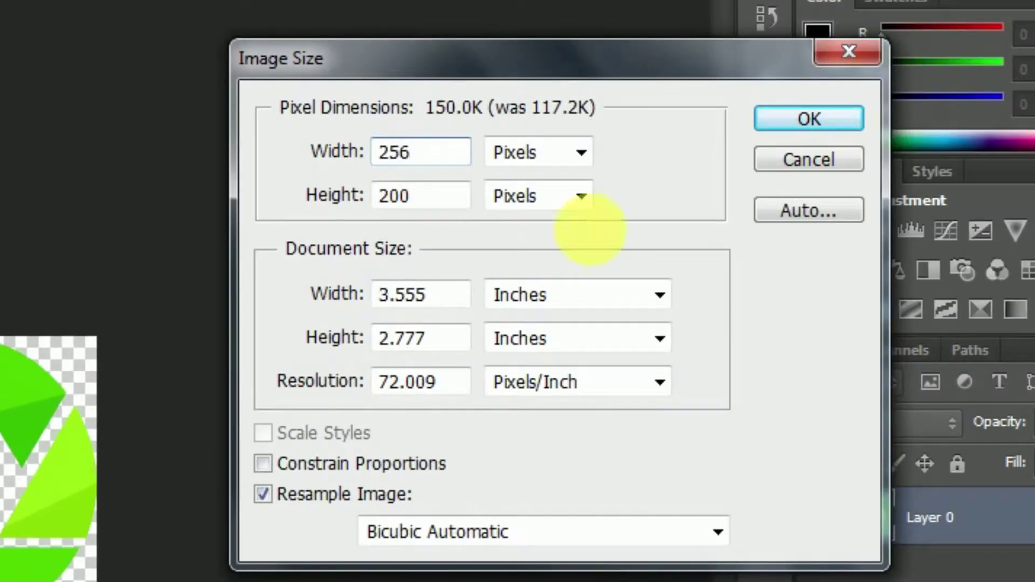
{"action": "left_click", "coordinate": [476, 207]}
{"action": "key", "text": "BackSpace"}
{"action": "key", "text": "BackSpace"}
{"action": "key", "text": "BackSpace"}
{"action": "type", "text": "256"}
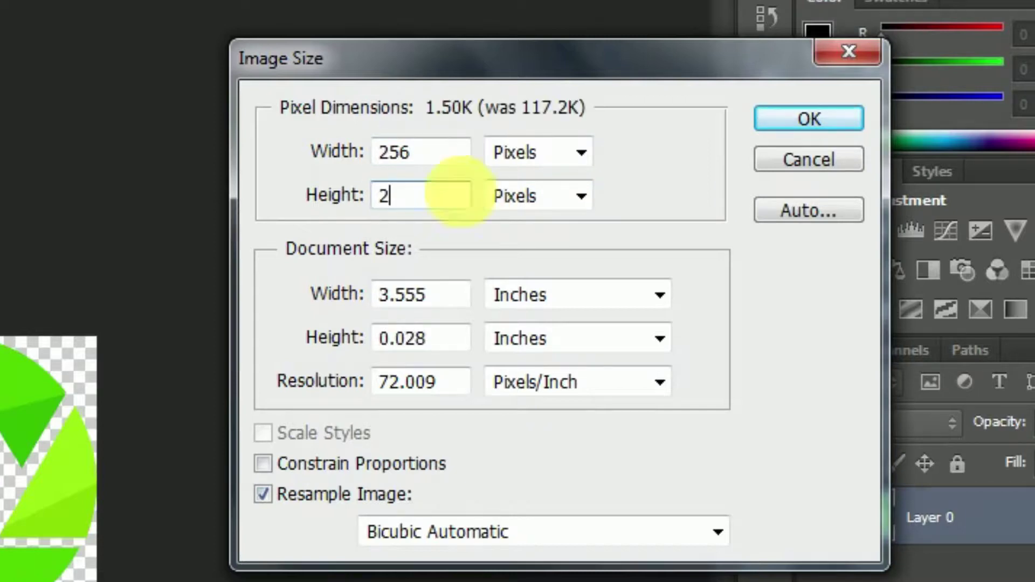
{"action": "left_click", "coordinate": [840, 114]}
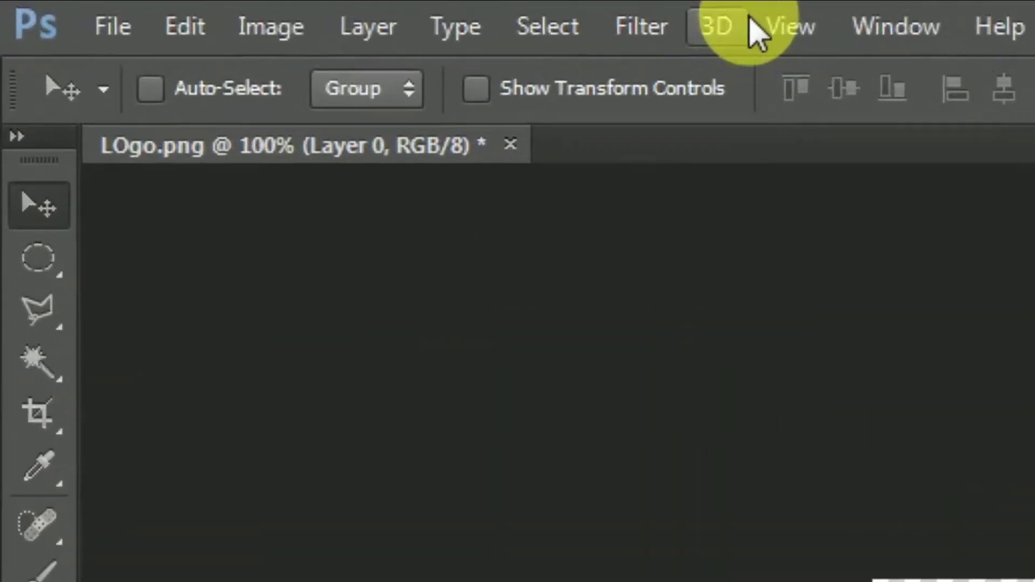
Save a copy of the image to the desktop as Icon in the ICO (Windows Icon) format
{"action": "left_click", "coordinate": [49, 11]}
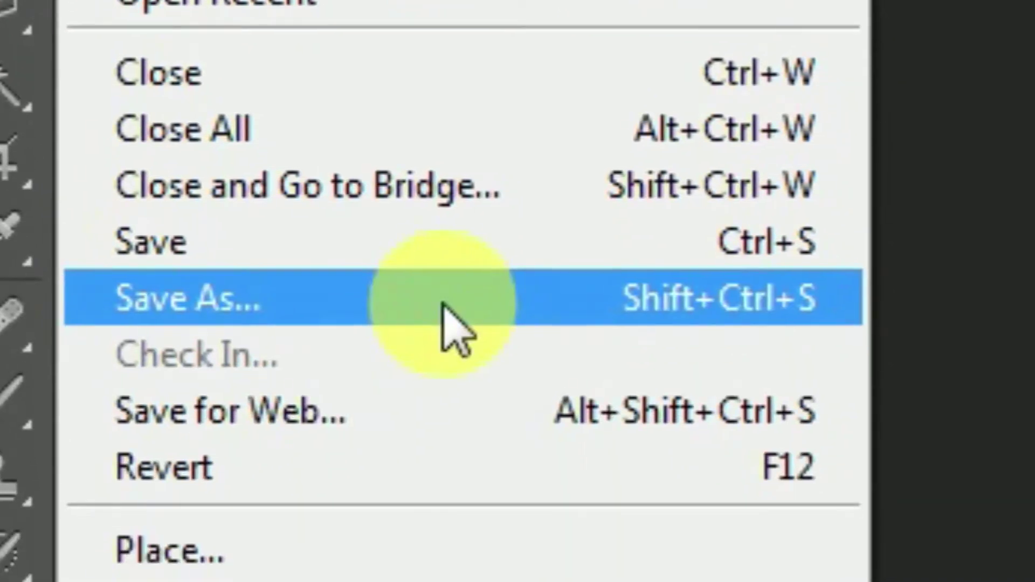
{"action": "left_click", "coordinate": [474, 305]}
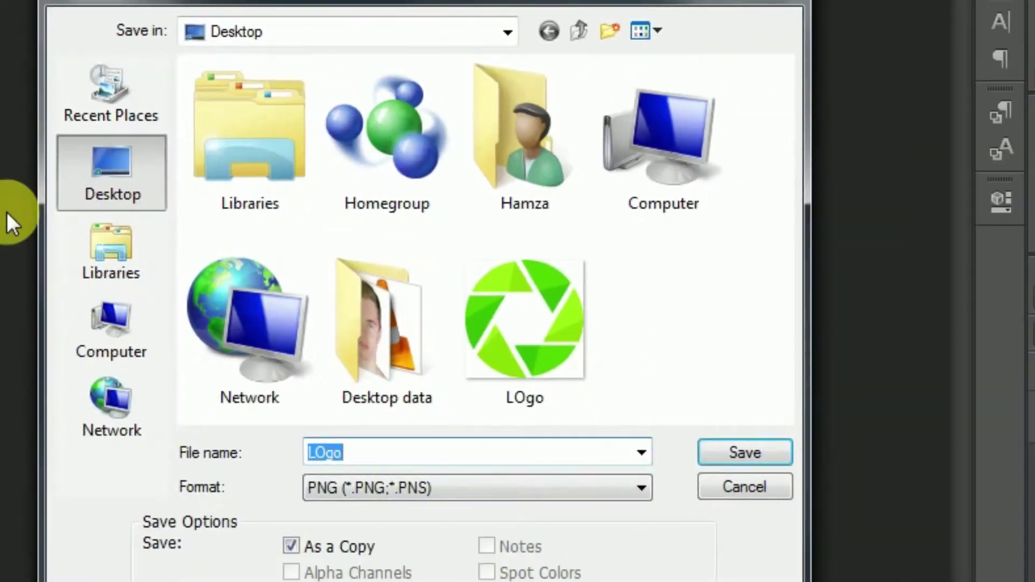
{"action": "left_click", "coordinate": [97, 180]}
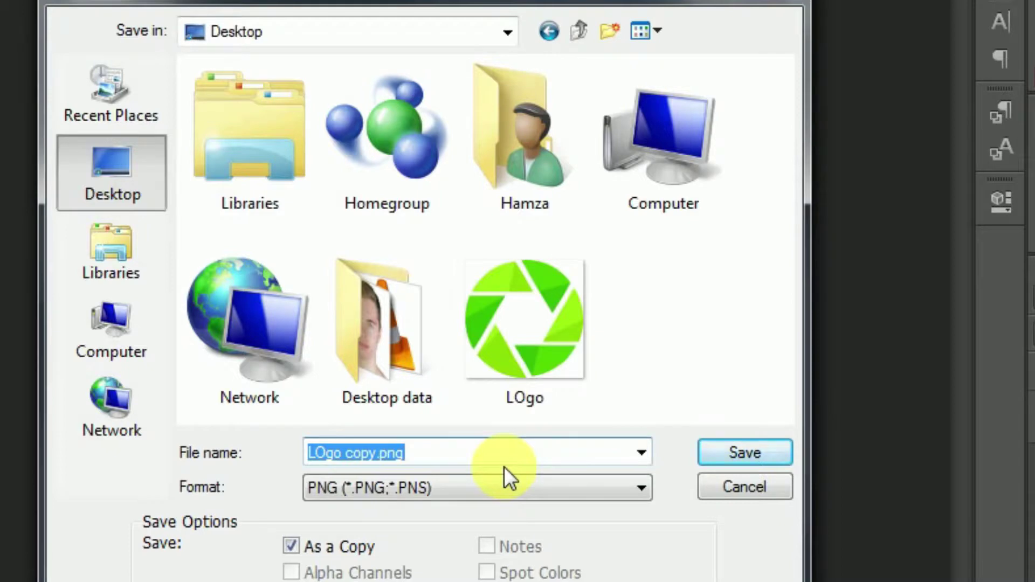
{"action": "type", "text": "Icon"}
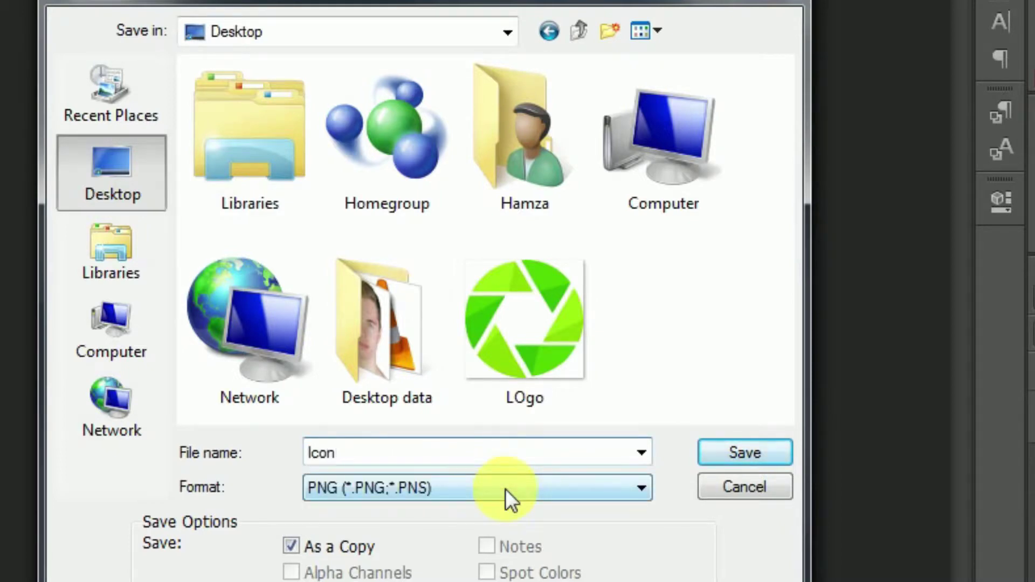
{"action": "left_click", "coordinate": [359, 491]}
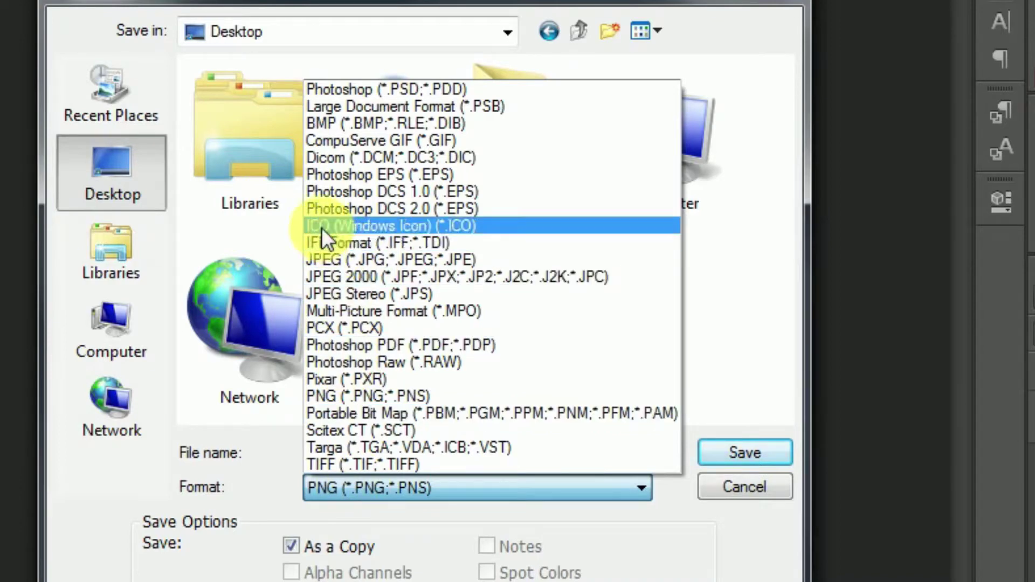
{"action": "left_click", "coordinate": [364, 229]}
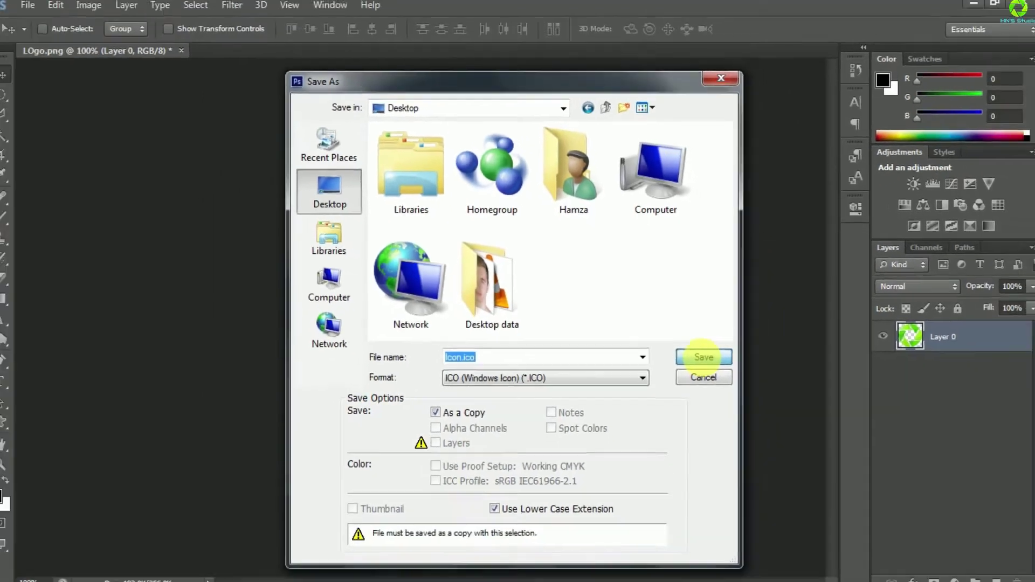
{"action": "left_click", "coordinate": [744, 453]}
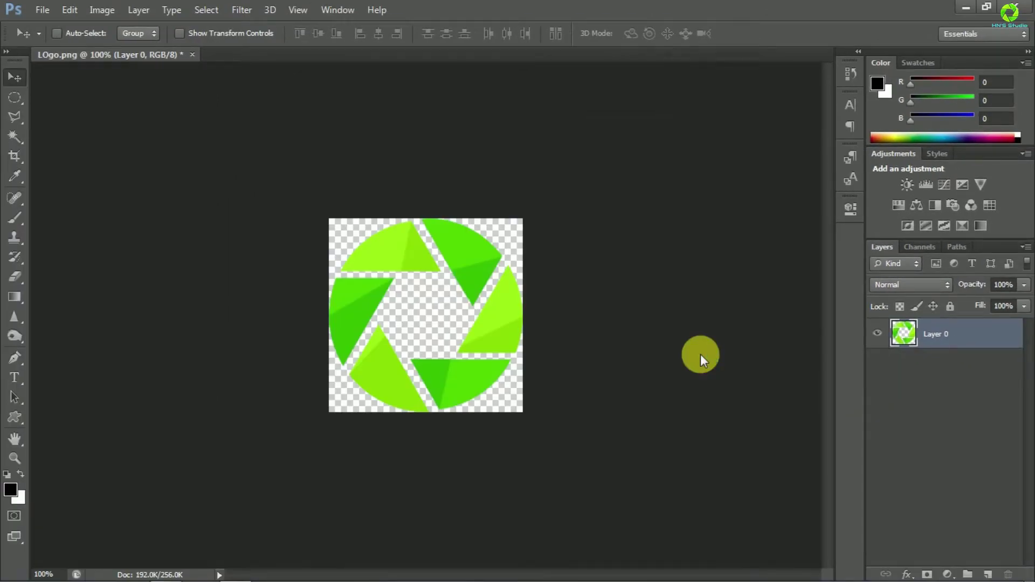
Switch to the Windows desktop and create a new text document there, keeping its default name
{"action": "key", "text": "super+Tab"}
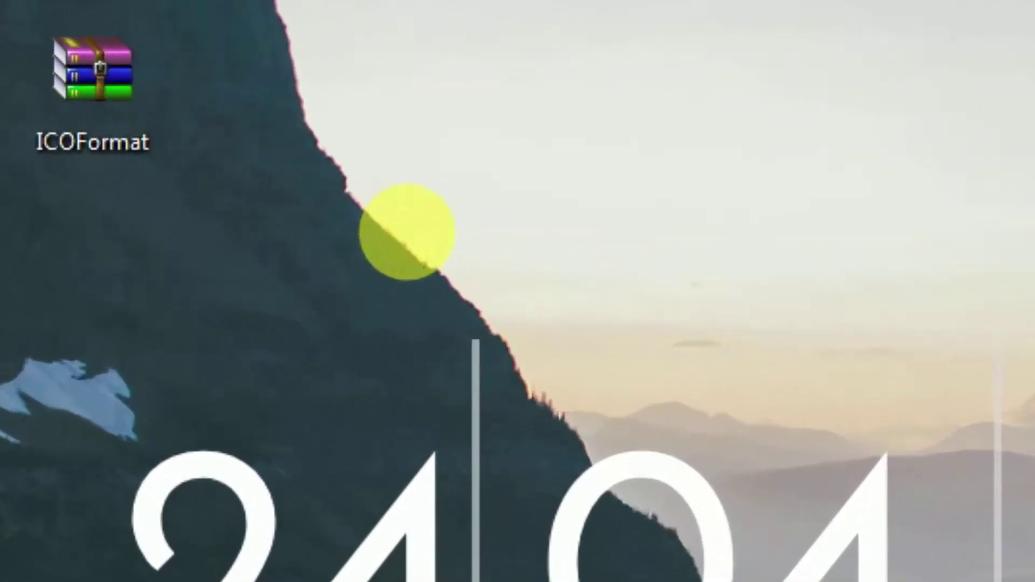
{"action": "right_click", "coordinate": [432, 263]}
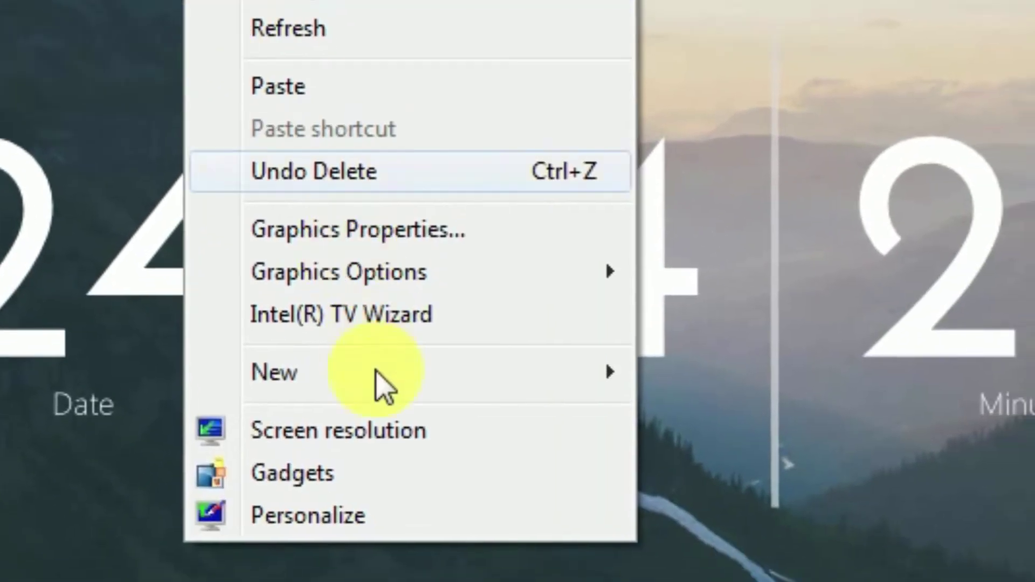
{"action": "mouse_move", "coordinate": [300, 312]}
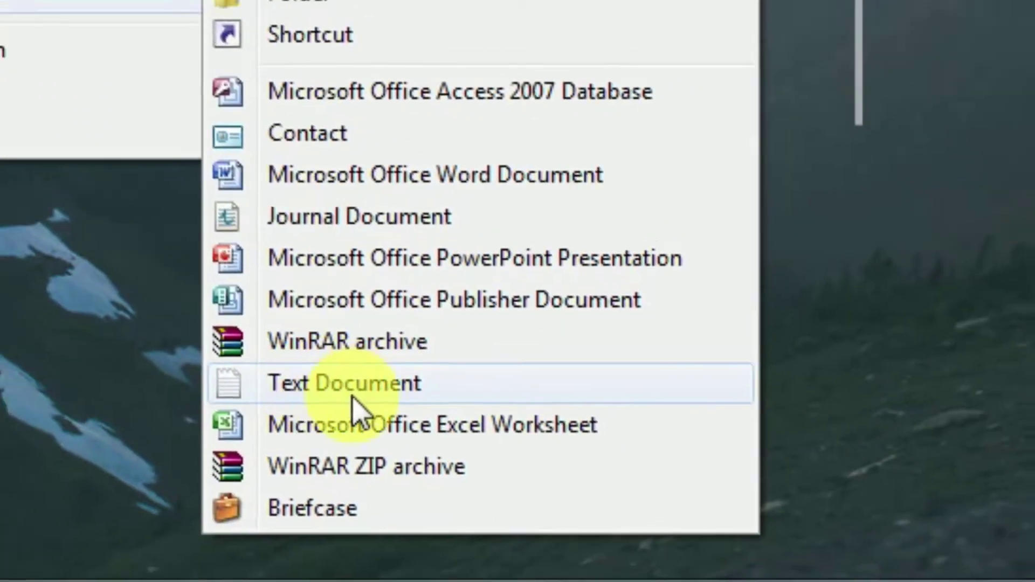
{"action": "left_click", "coordinate": [694, 581]}
{"action": "left_click", "coordinate": [259, 201]}
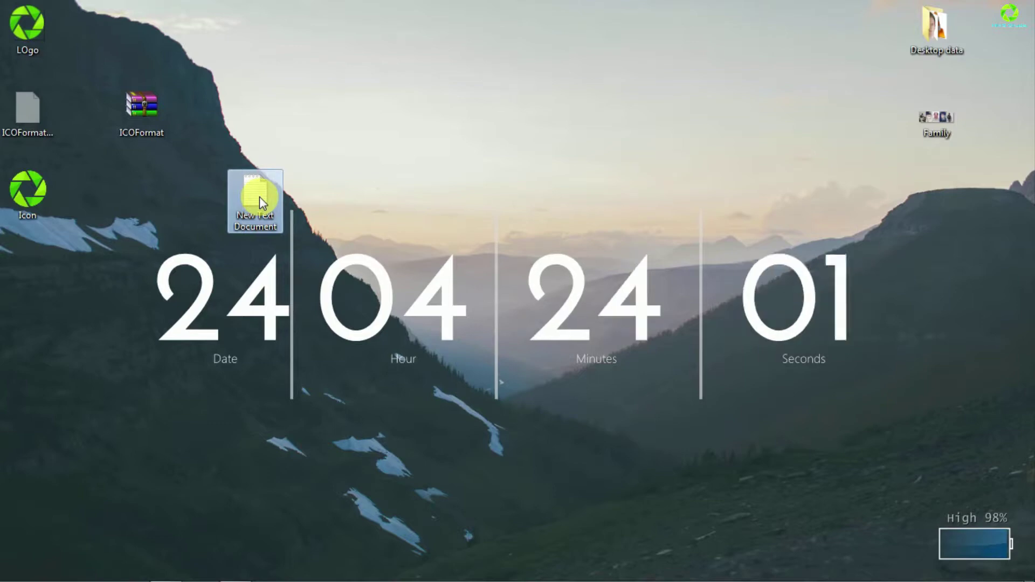
Open the new text document and enter "[autorun]" on the first line and "Icon = Icon.ico" on the second
{"action": "double_click", "coordinate": [260, 201]}
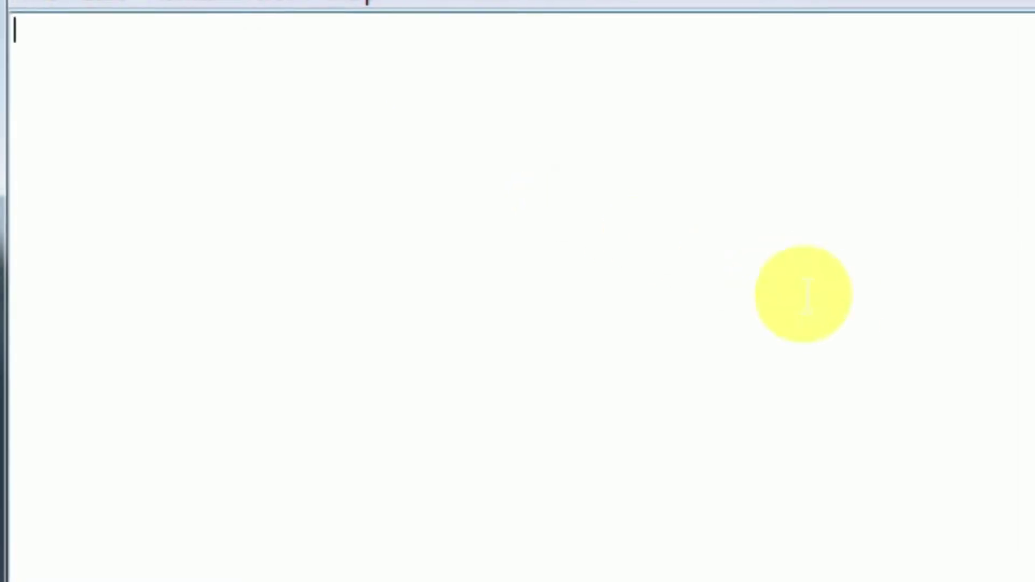
{"action": "type", "text": "[autorun]"}
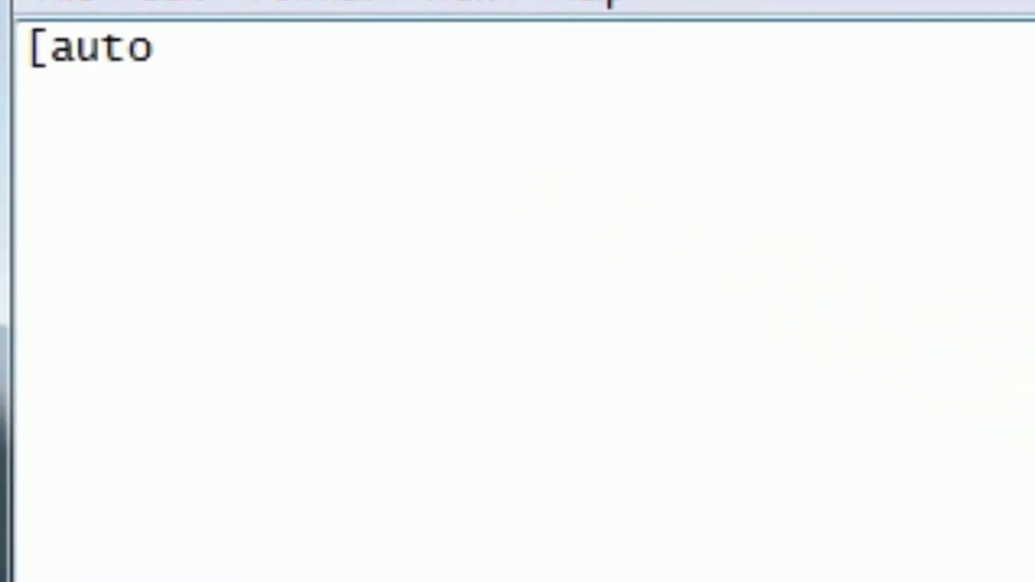
{"action": "key", "text": "Return"}
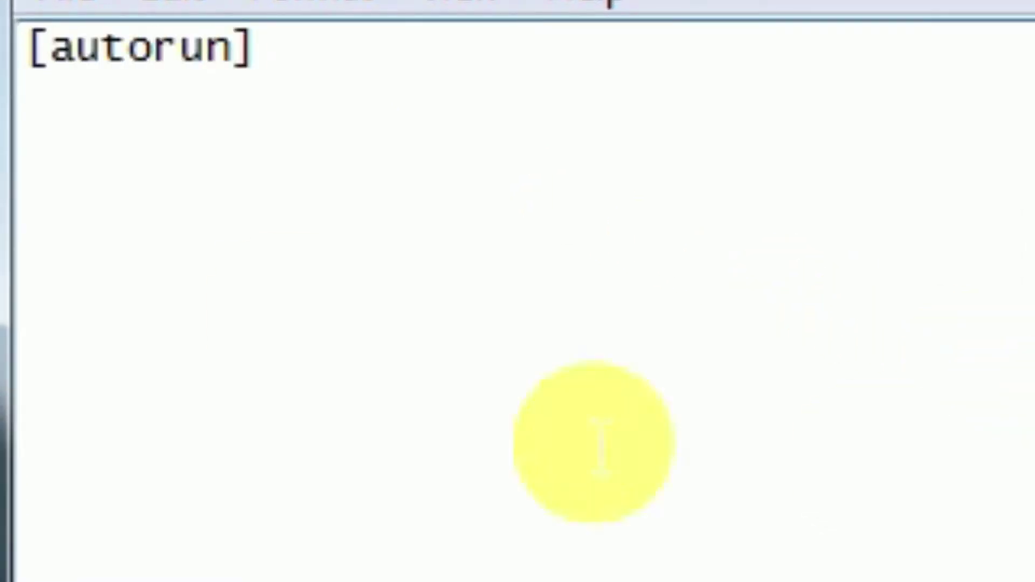
{"action": "type", "text": "Icon"}
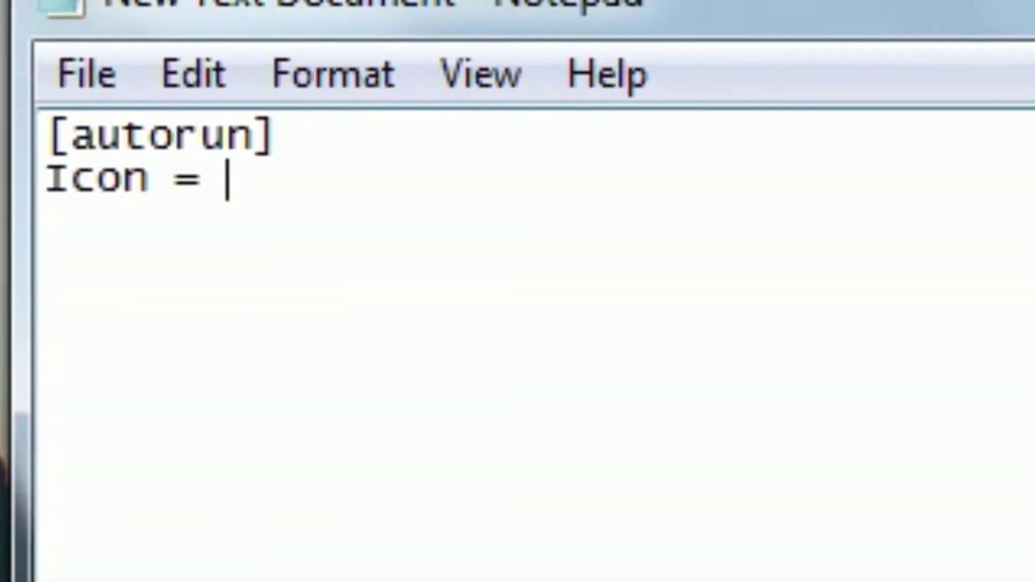
{"action": "type", "text": "Icon = Icon.ico"}
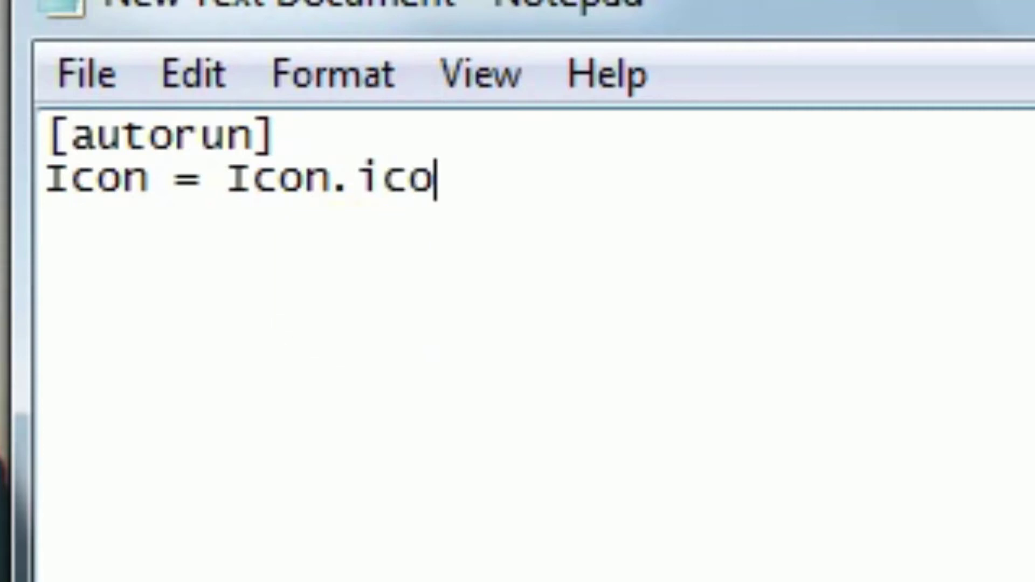
Save the text to the desktop as a setup information file named autorun with ANSI encoding, and close the document
{"action": "left_click", "coordinate": [100, 68]}
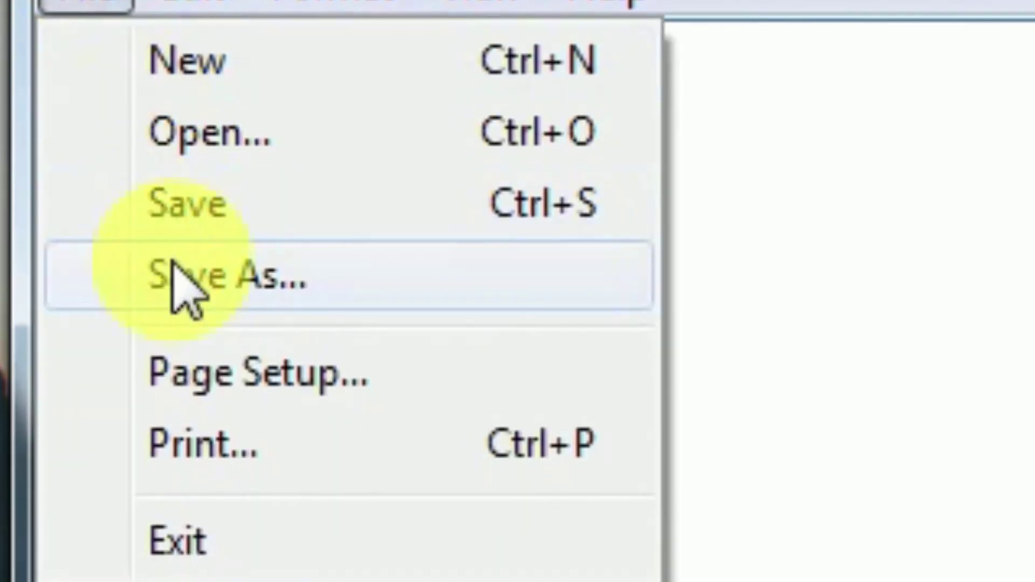
{"action": "left_click", "coordinate": [176, 286]}
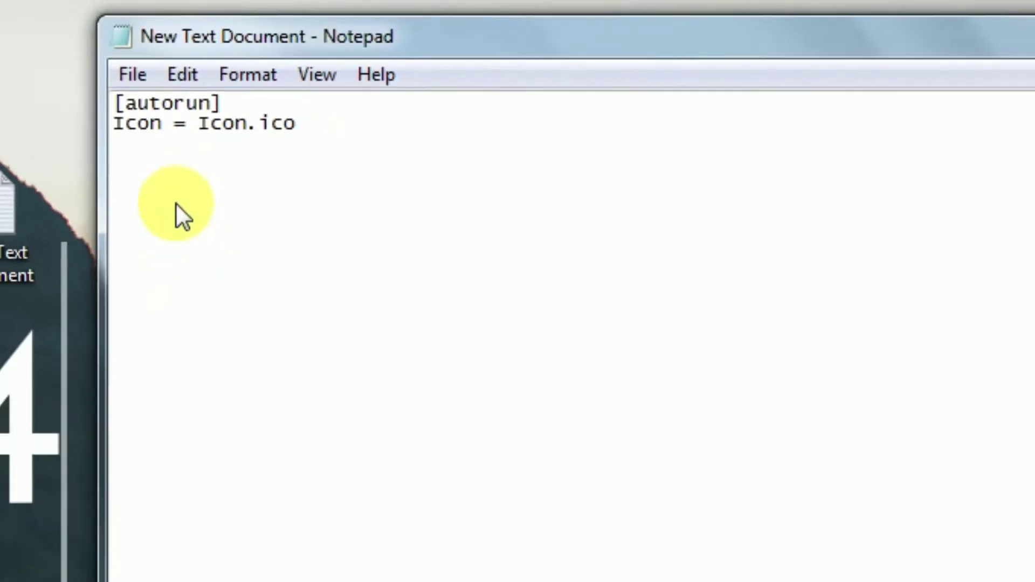
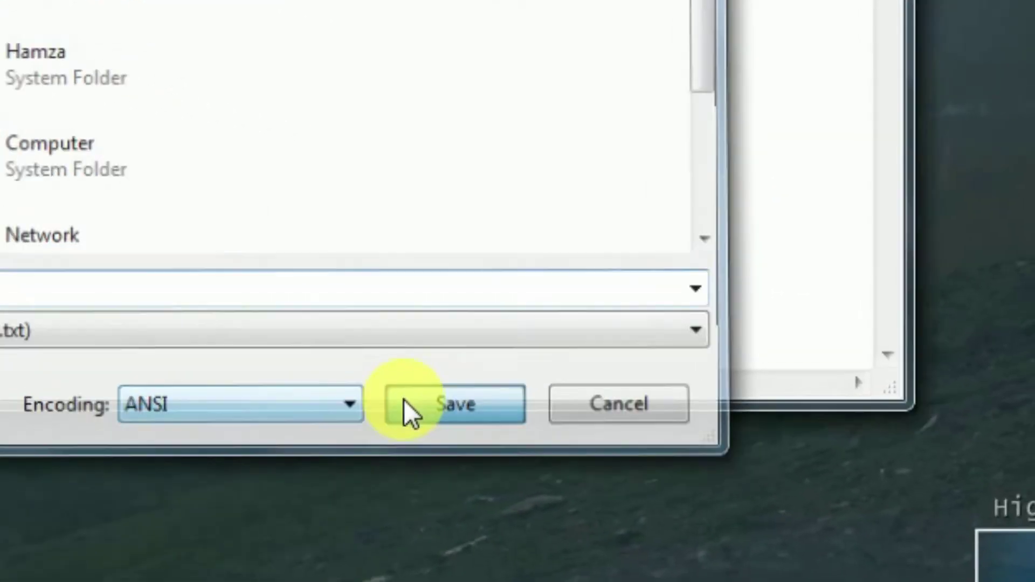
{"action": "left_click", "coordinate": [226, 372]}
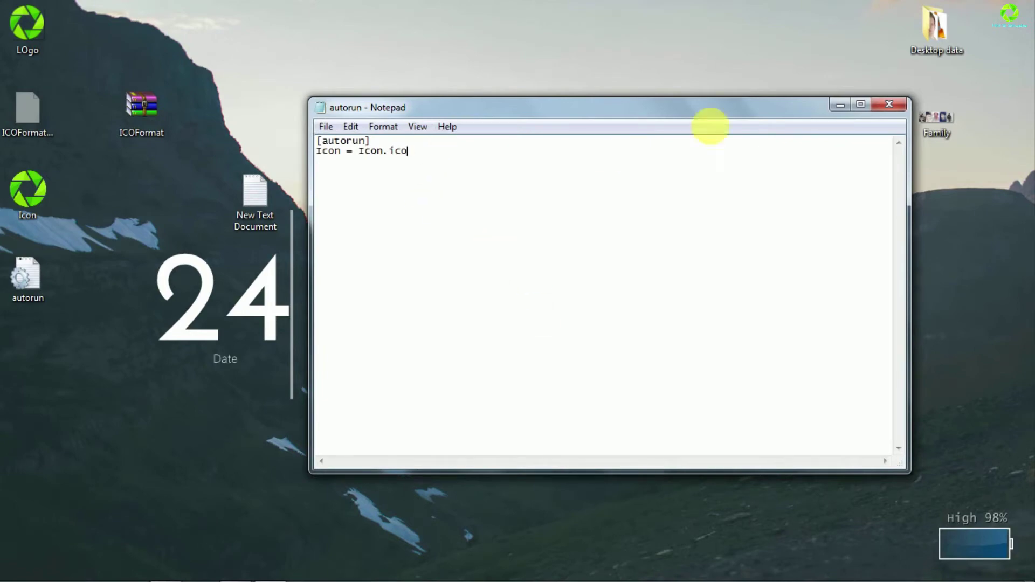
{"action": "left_click", "coordinate": [884, 106]}
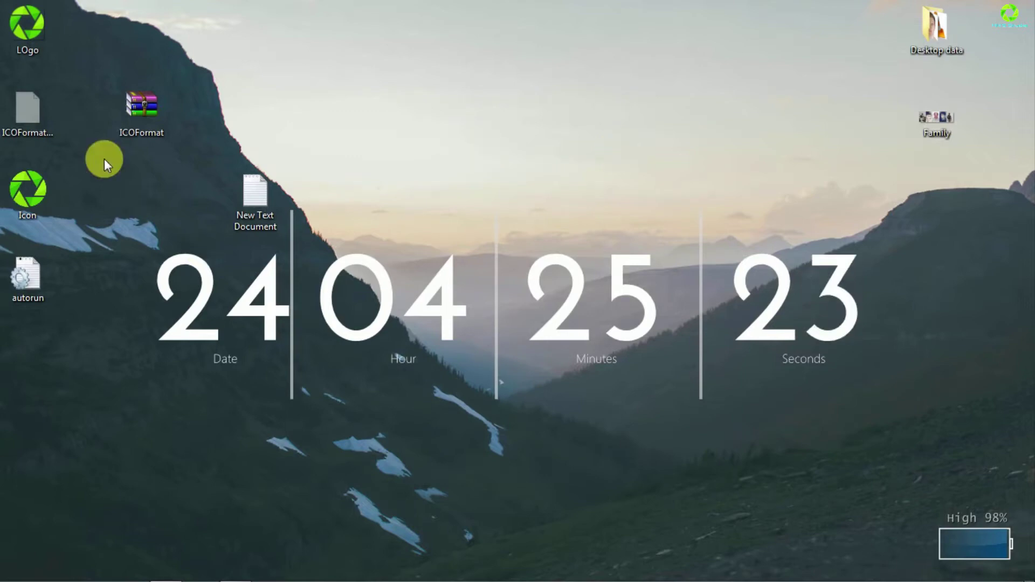
Move the Icon and autorun files from the desktop to the root of HN'S USB (F:), and select that drive in the Computer overview
{"action": "left_click_drag", "start_coordinate": [91, 178], "coordinate": [20, 288]}
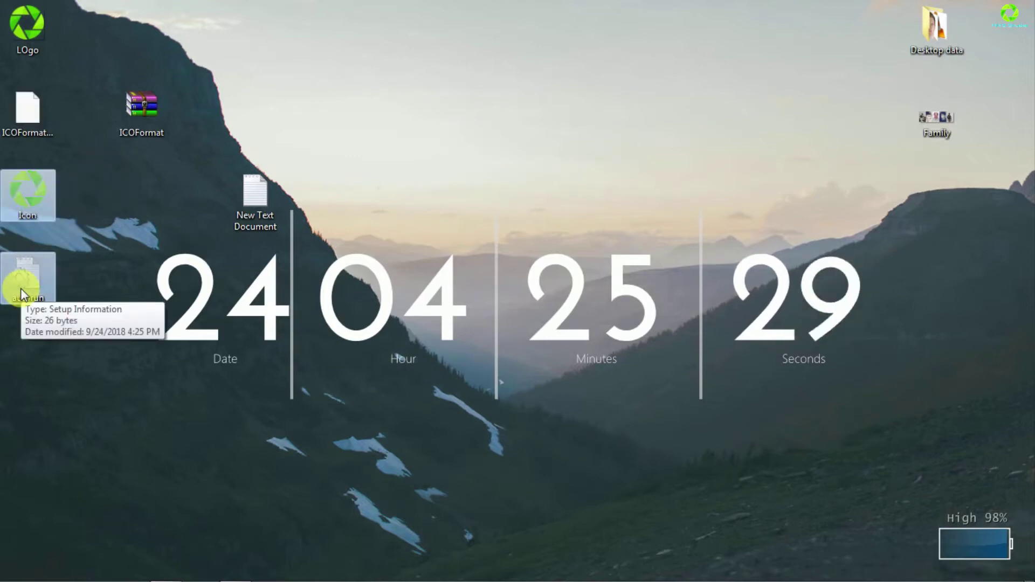
{"action": "left_click", "coordinate": [146, 536]}
{"action": "key", "text": "super+e"}
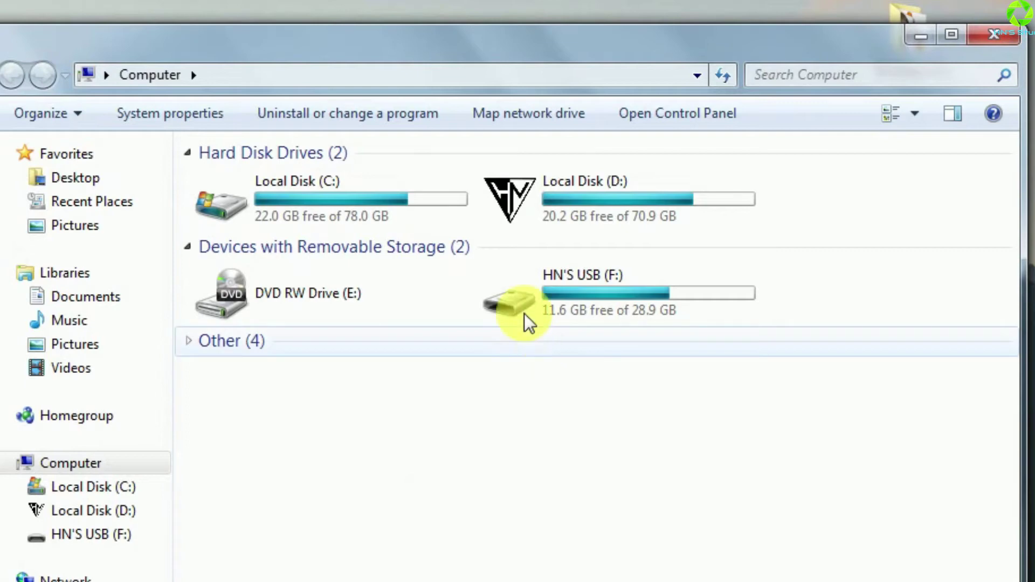
{"action": "left_click", "coordinate": [522, 295]}
{"action": "double_click", "coordinate": [518, 240]}
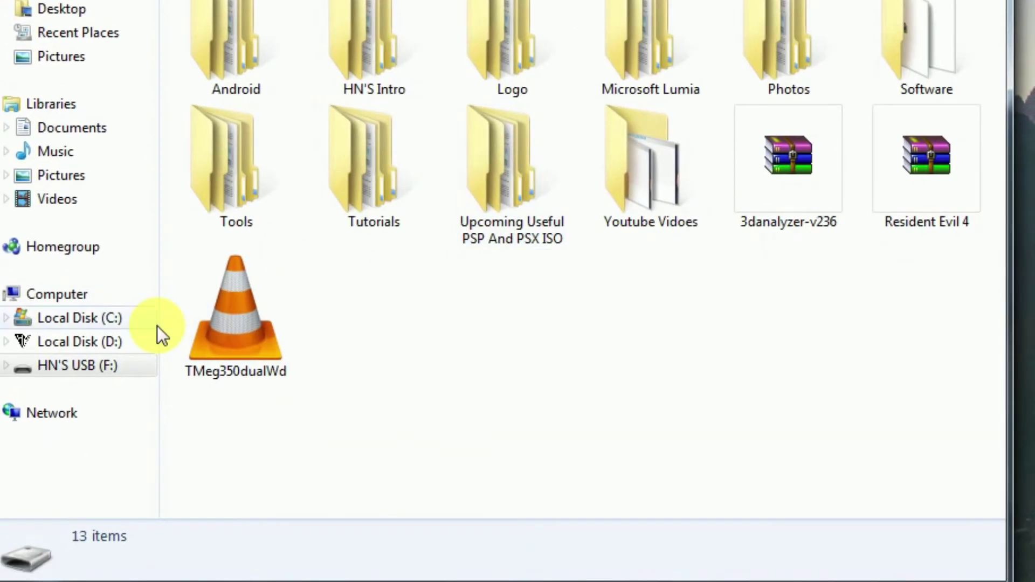
{"action": "right_click", "coordinate": [517, 376]}
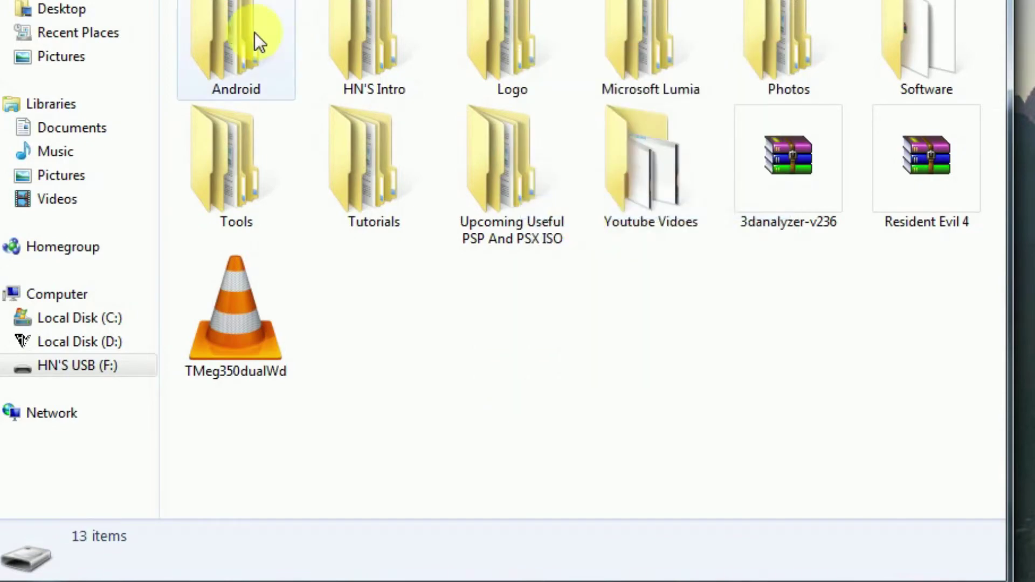
{"action": "key", "text": "ctrl+v"}
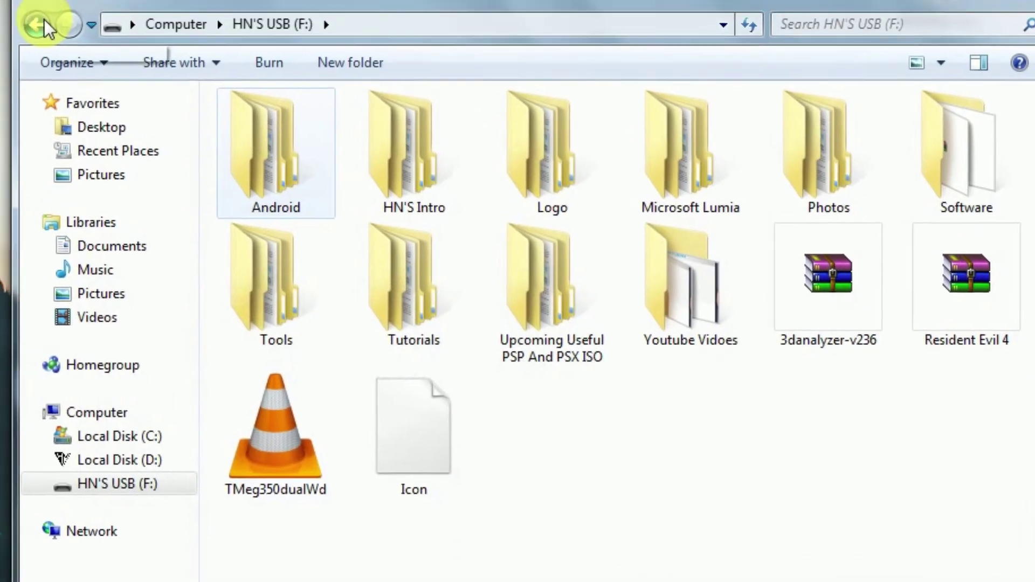
{"action": "left_click", "coordinate": [39, 24]}
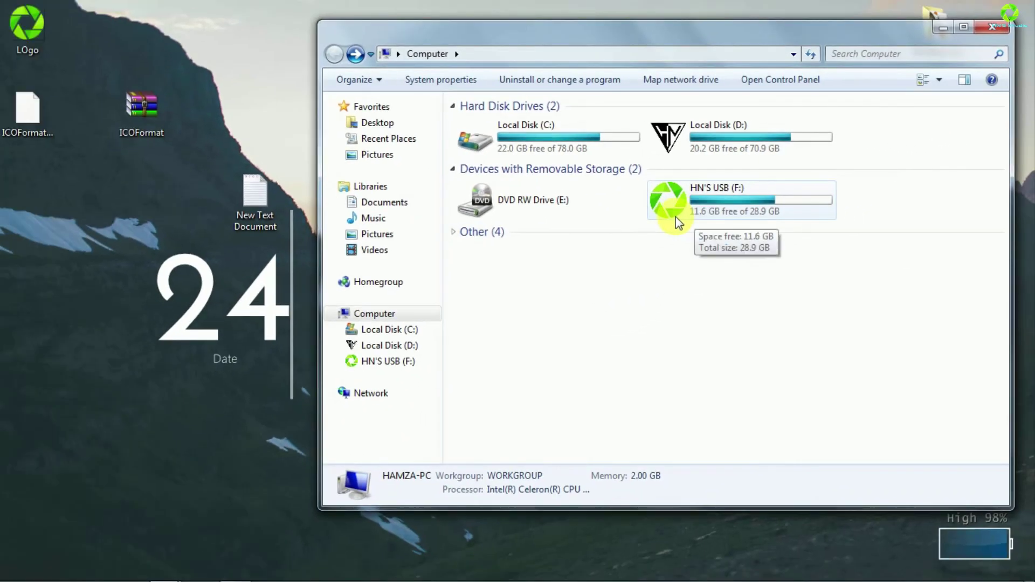
{"action": "left_click", "coordinate": [676, 217]}
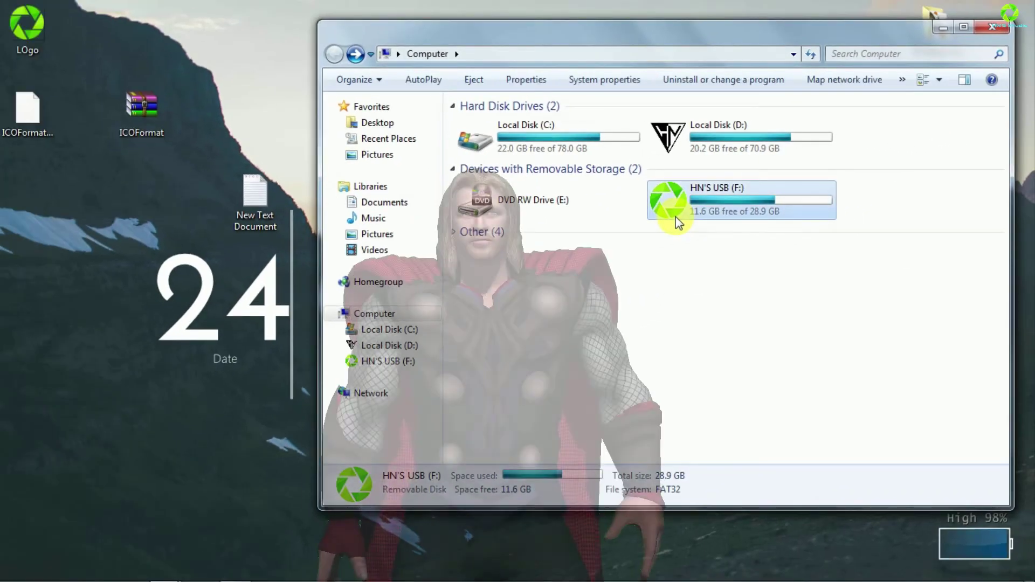